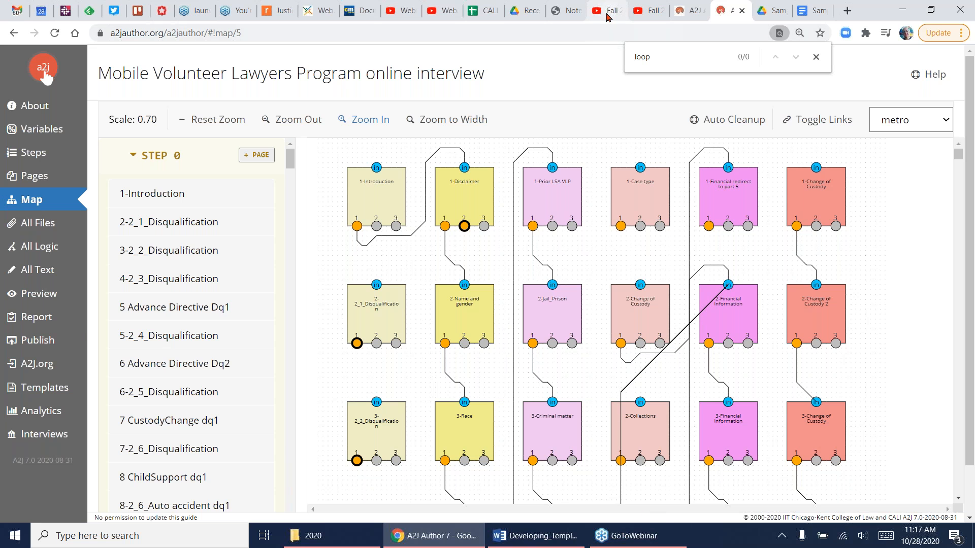
View the Repeat Loops and Advanced Logic training video, then return to the Mobile Volunteer Lawyers Program interview
left_click(653, 15)
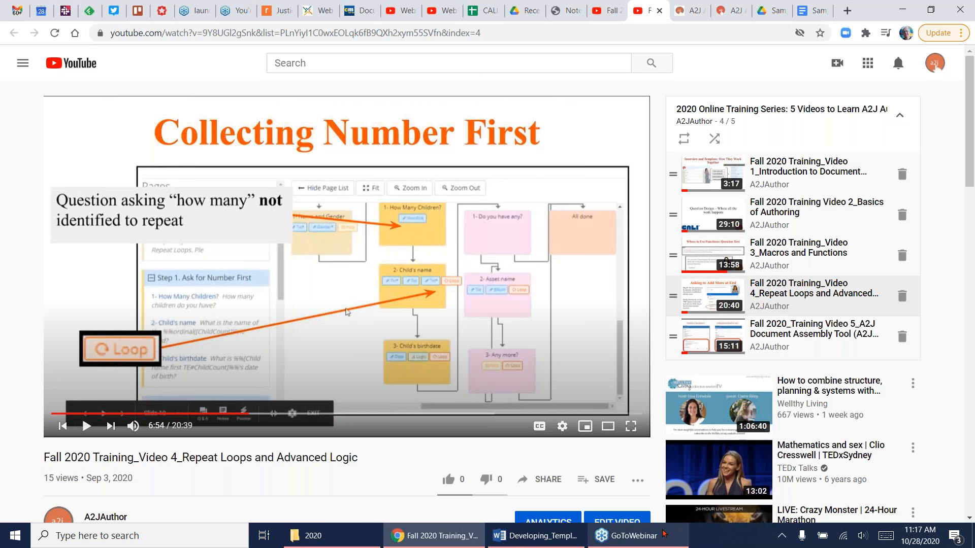
mouse_move(649, 532)
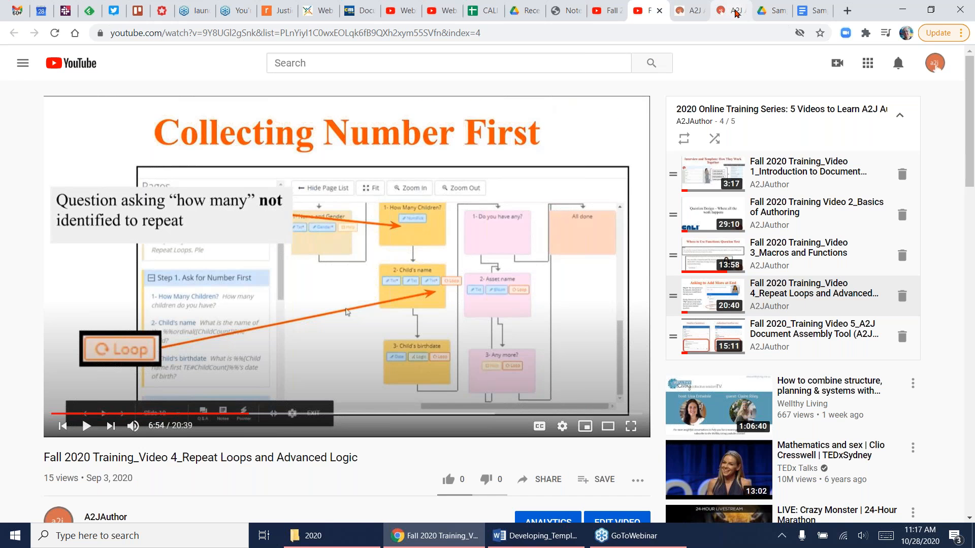
left_click(731, 11)
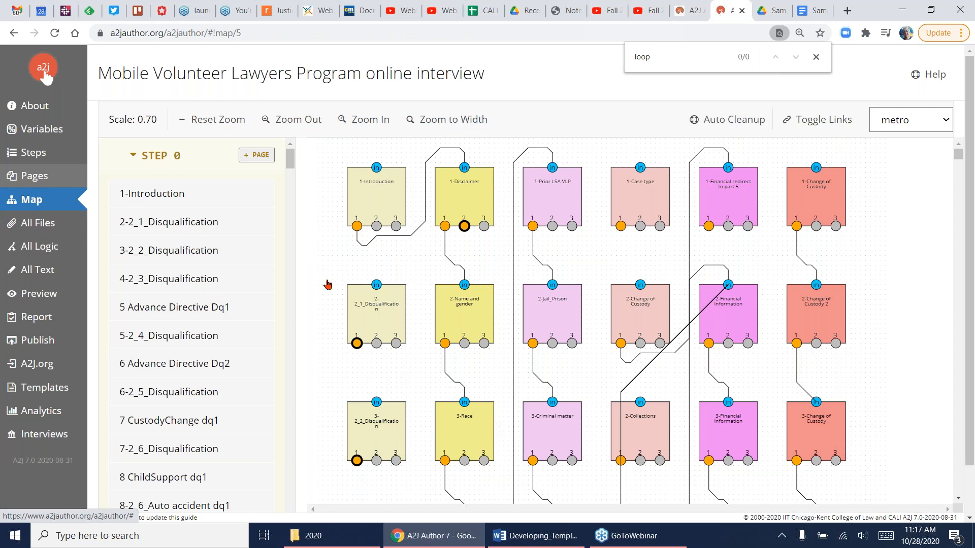
Open the interview's page list and examine the Step 0 pages, including their help and logic tags
left_click(44, 76)
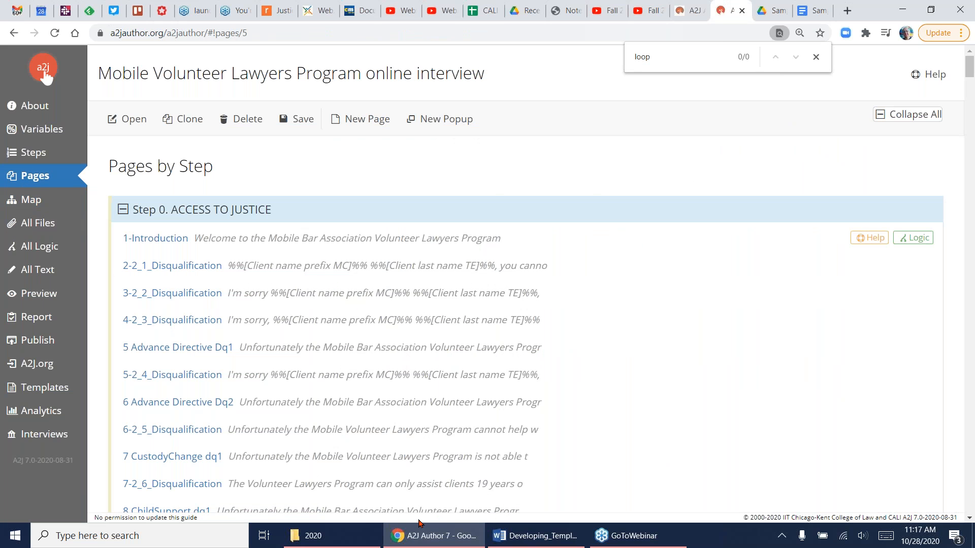
key("ctrl+minus")
key("ctrl+minus")
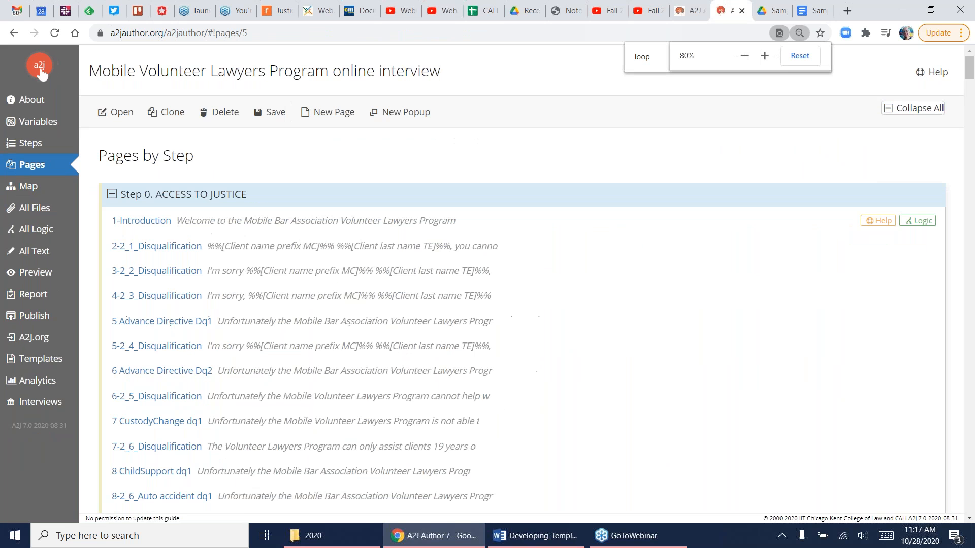
key("ctrl+minus")
key("ctrl+minus")
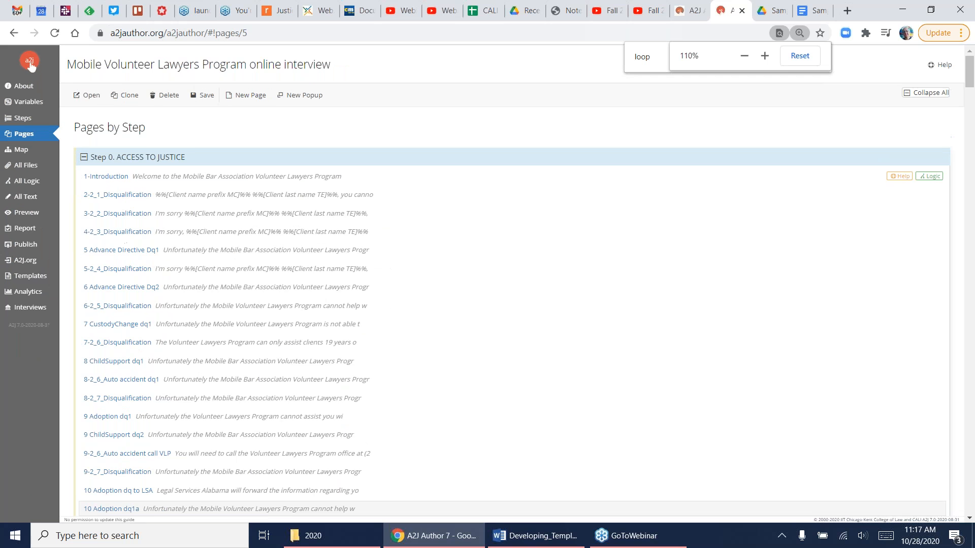
key("ctrl+plus")
key("ctrl+plus")
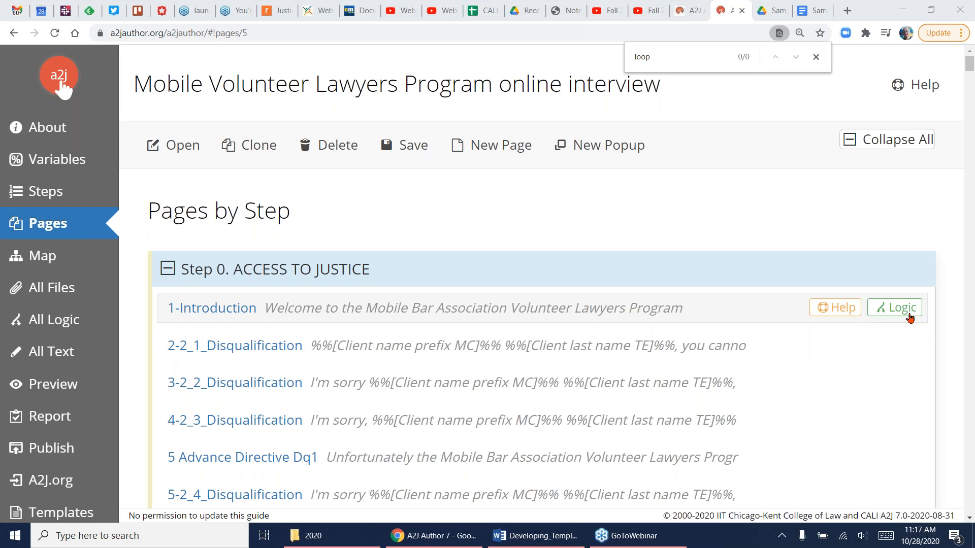
scroll(862, 322, "down", 15)
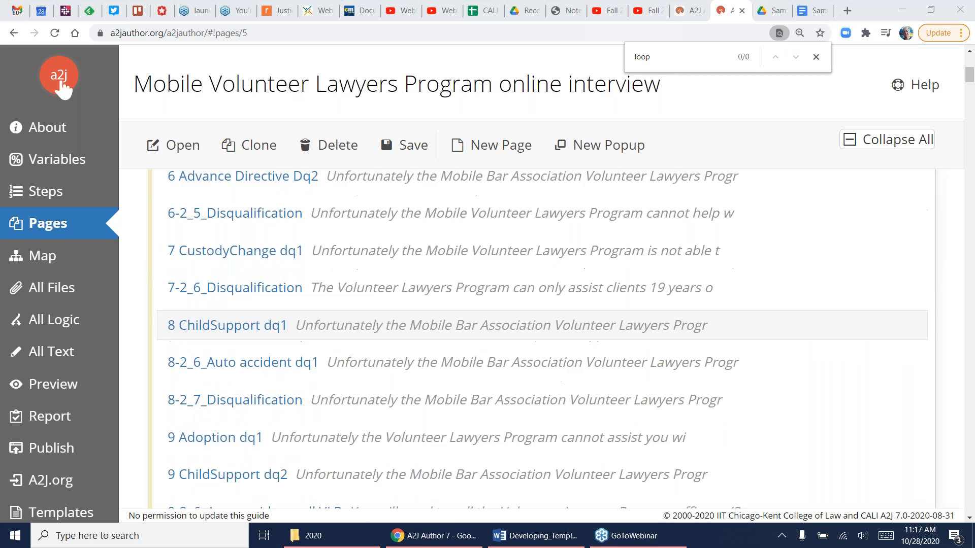
scroll(857, 323, "down", 10)
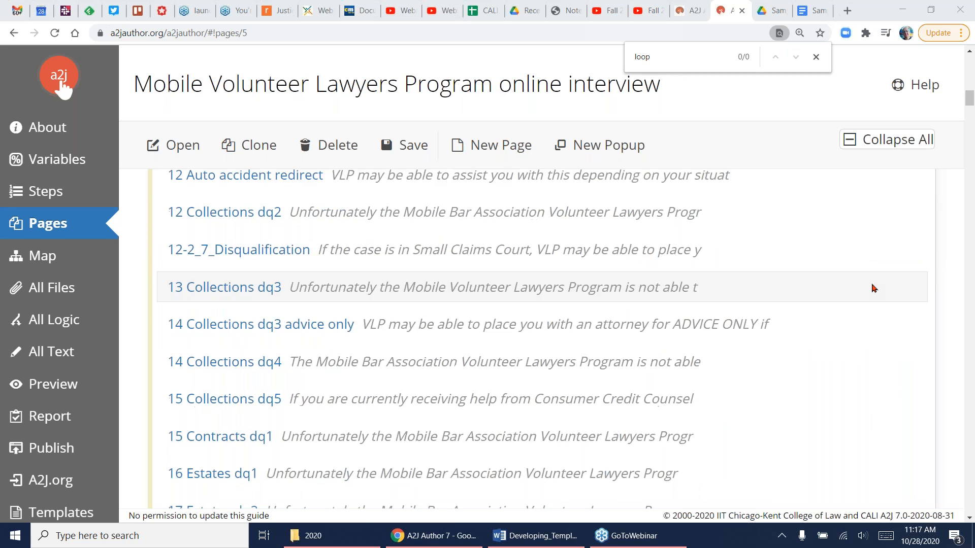
scroll(872, 291, "up", 10)
scroll(872, 292, "up", 13)
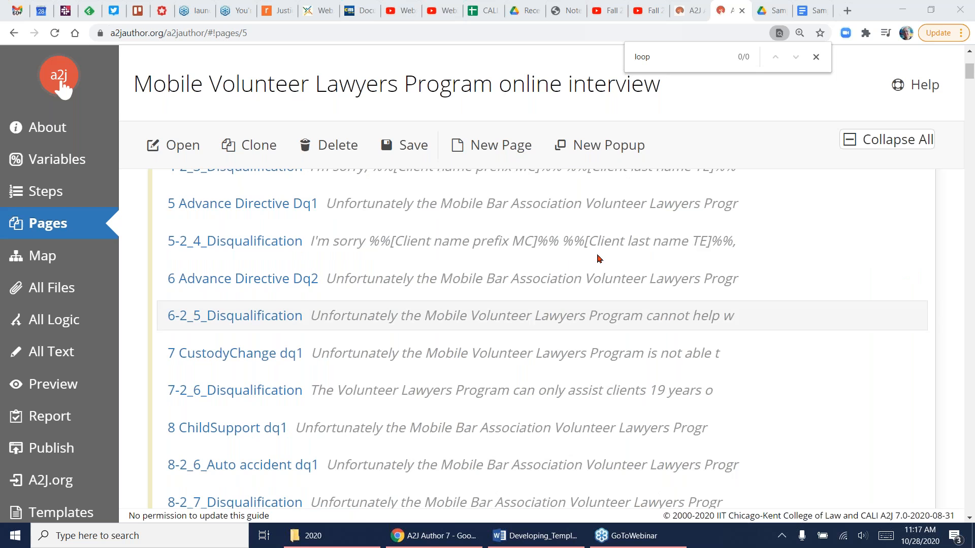
View the Sample A2J & HD Exercise document, then switch to the Word syllabus and examine the sixth week topics
left_click(811, 10)
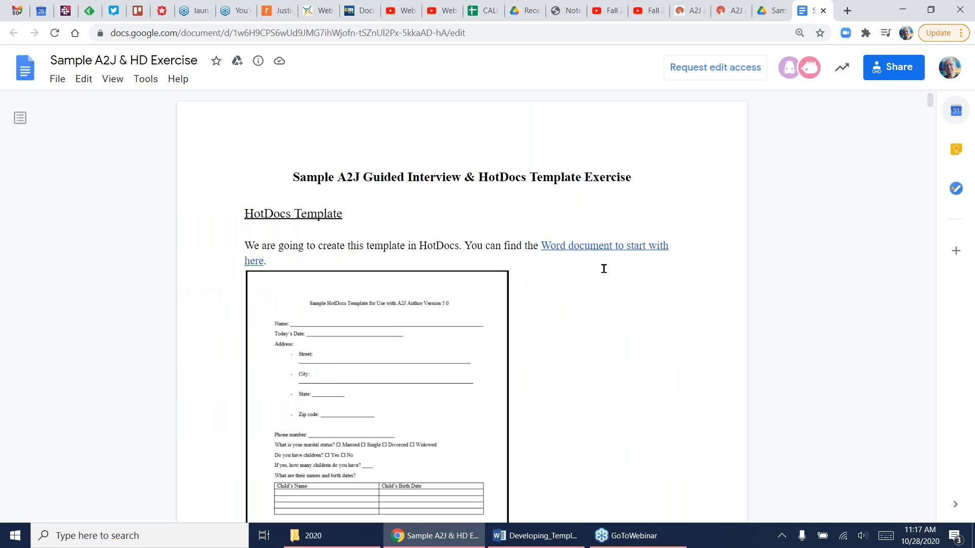
left_click(541, 535)
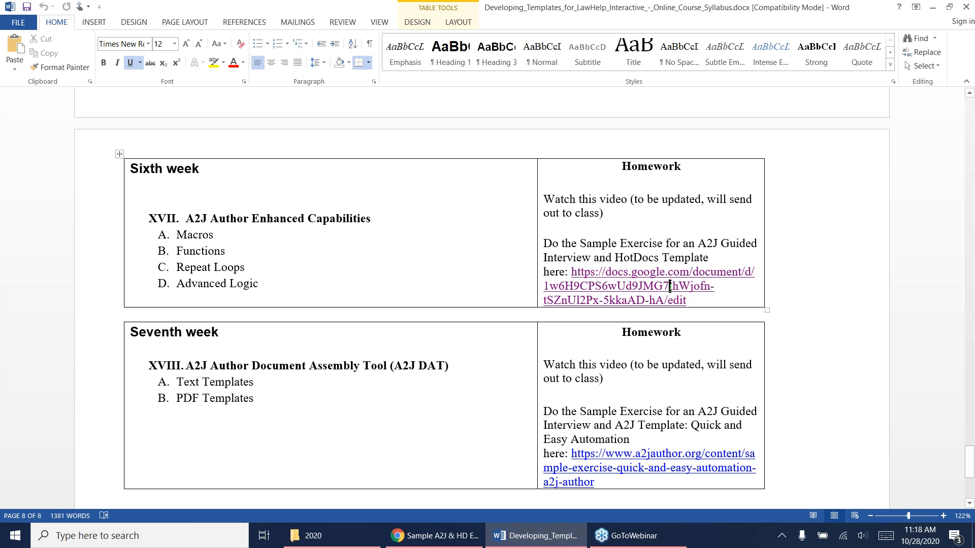
triple_click(219, 284)
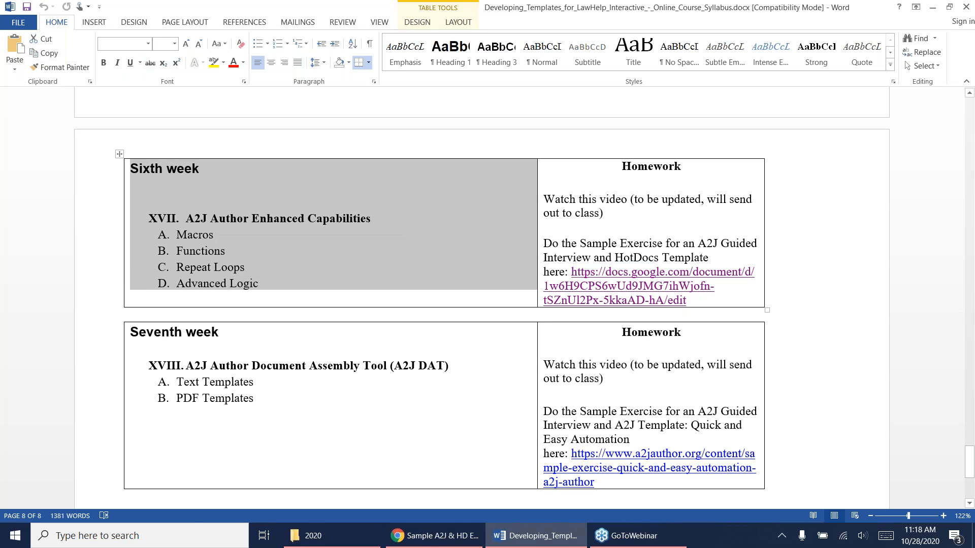
left_click(221, 283)
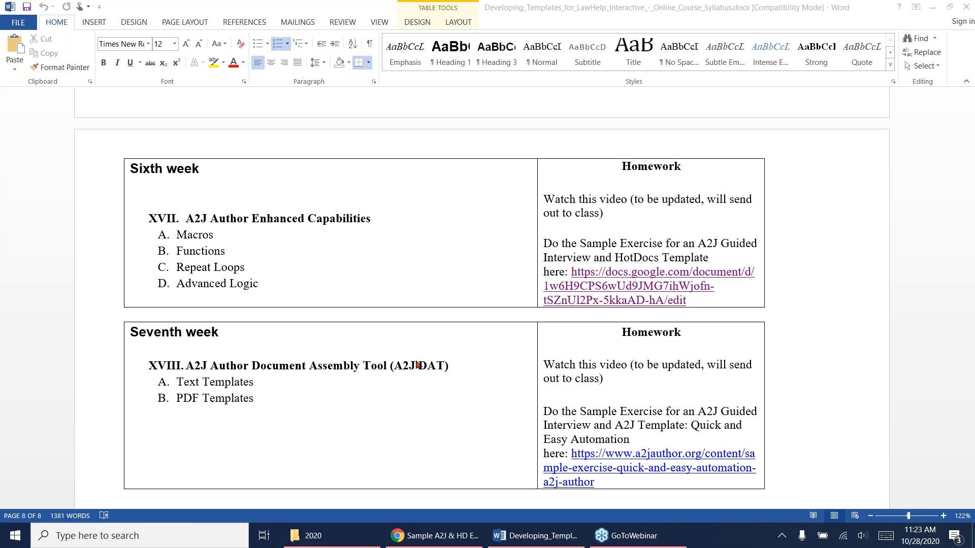
mouse_move(434, 539)
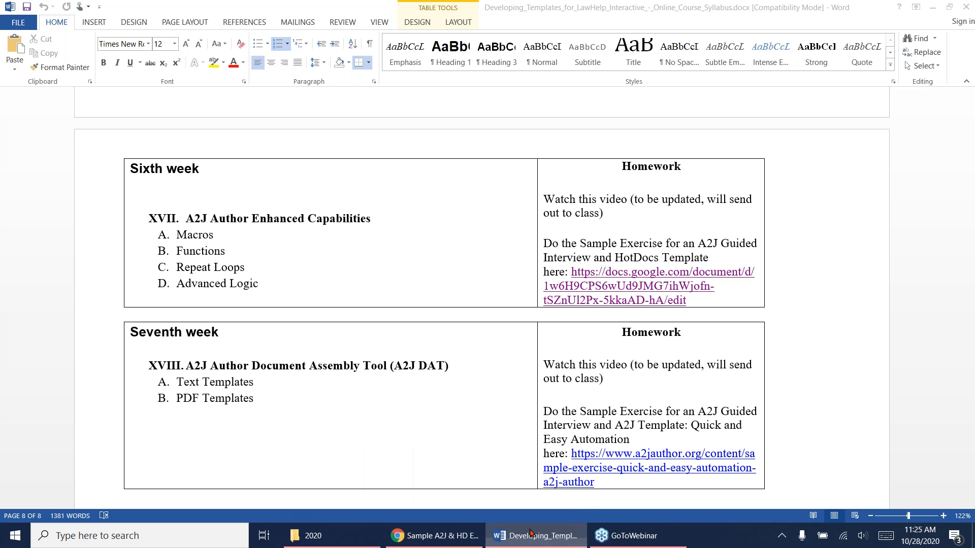
left_click(558, 534)
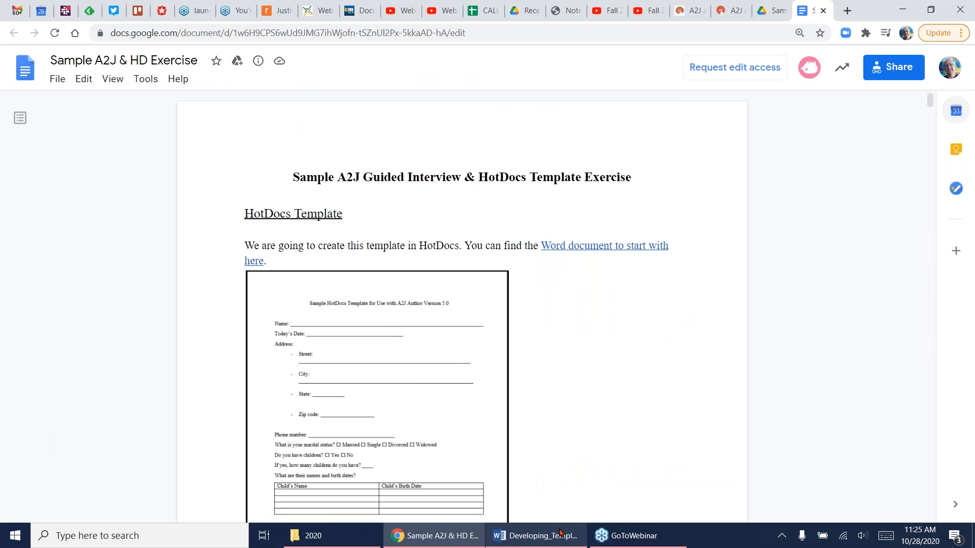
left_click(560, 533)
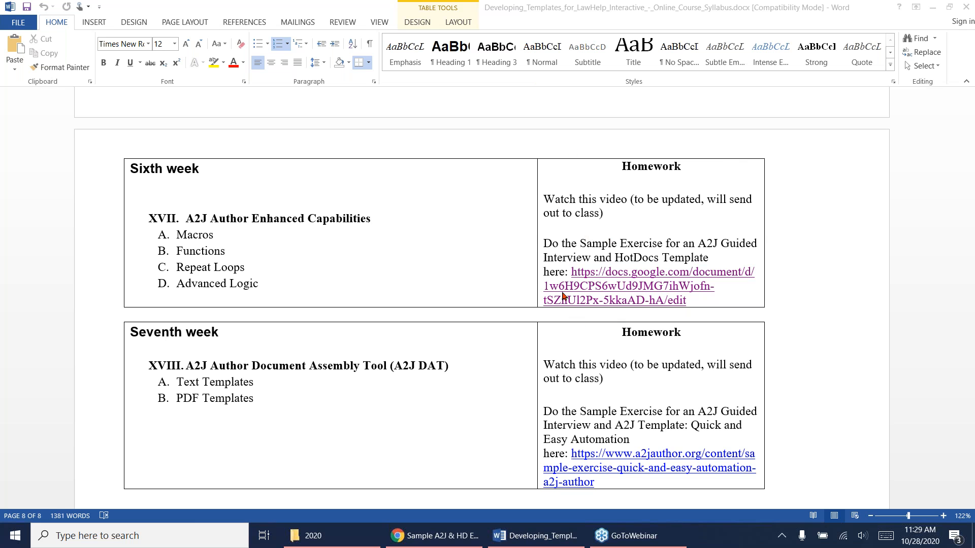
left_click(412, 538)
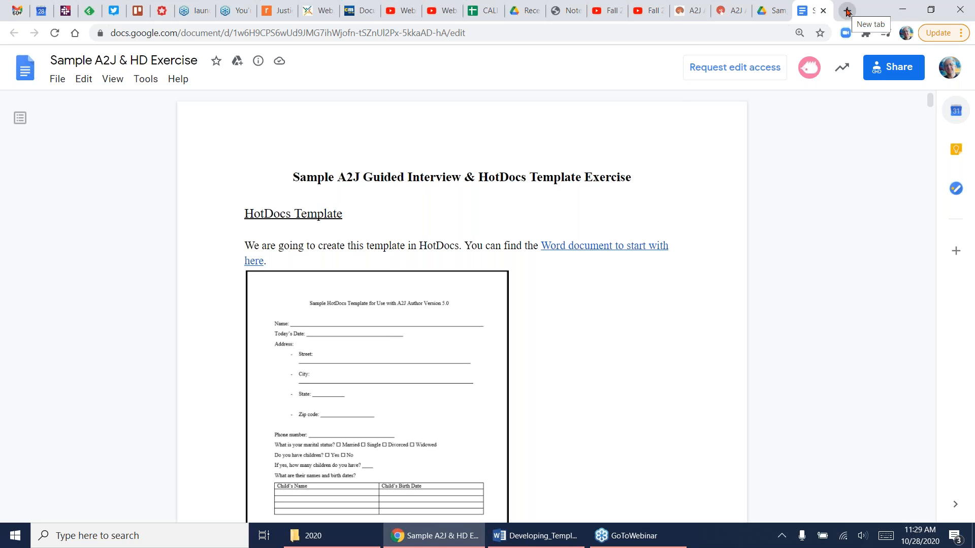
left_click(557, 537)
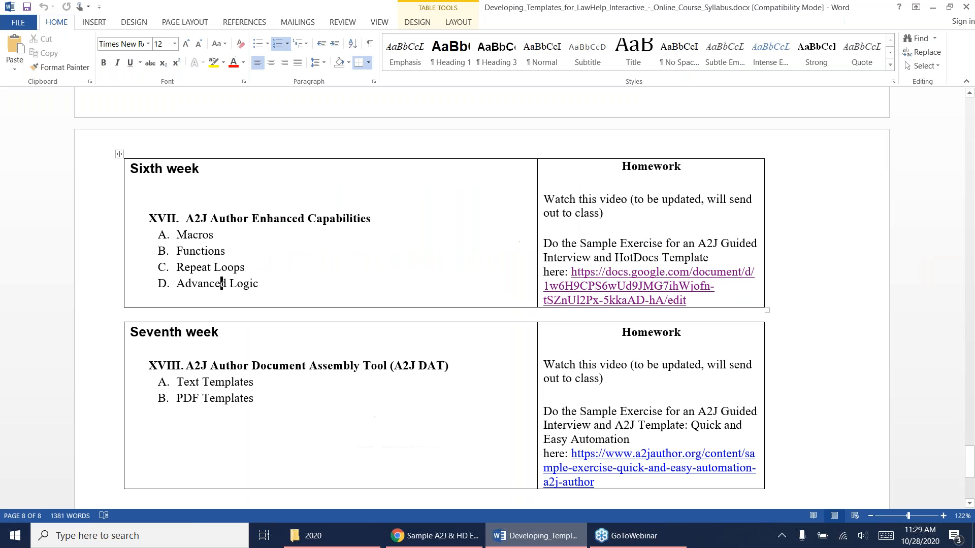
Open the syllabus's search pane and review sections XV to XVIII of the course outline
key("ctrl+f")
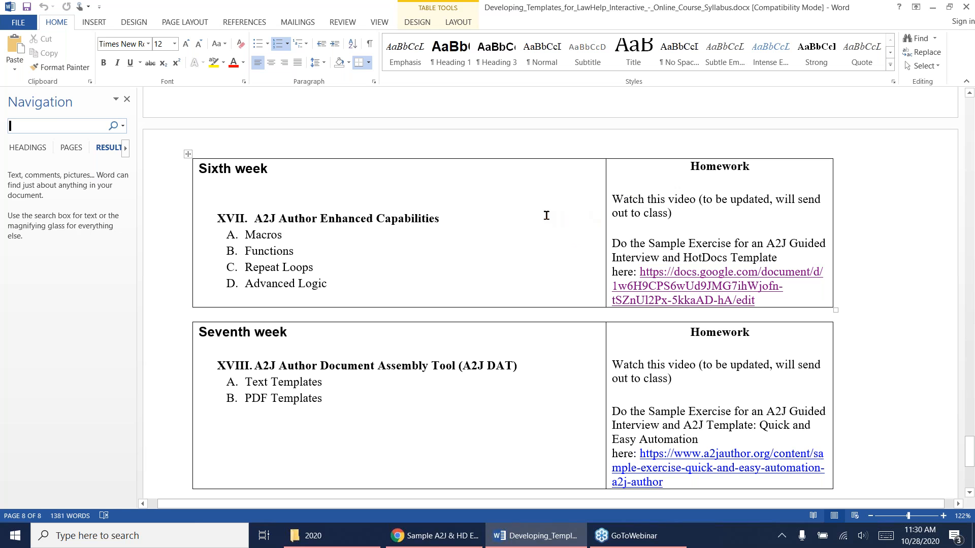
scroll(534, 216, "down", 3)
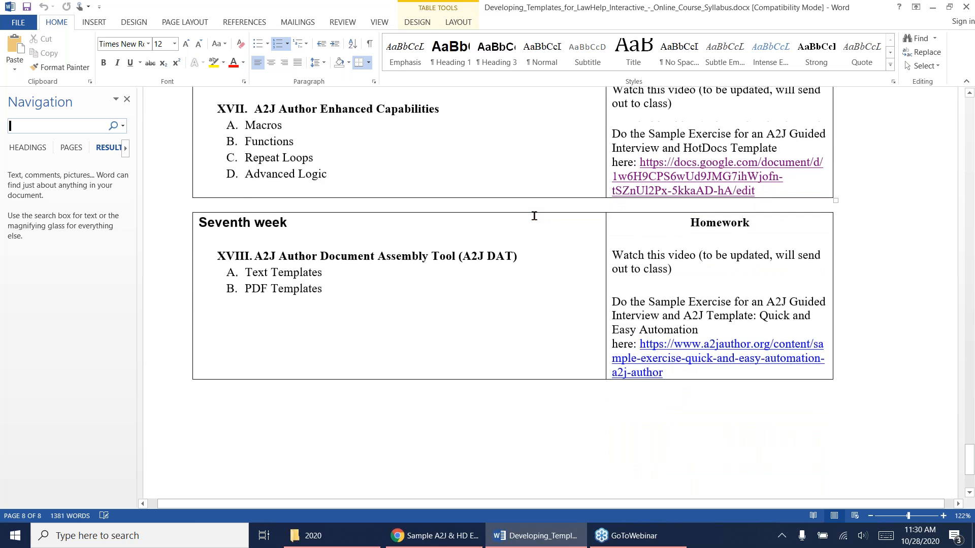
scroll(534, 217, "up", 9)
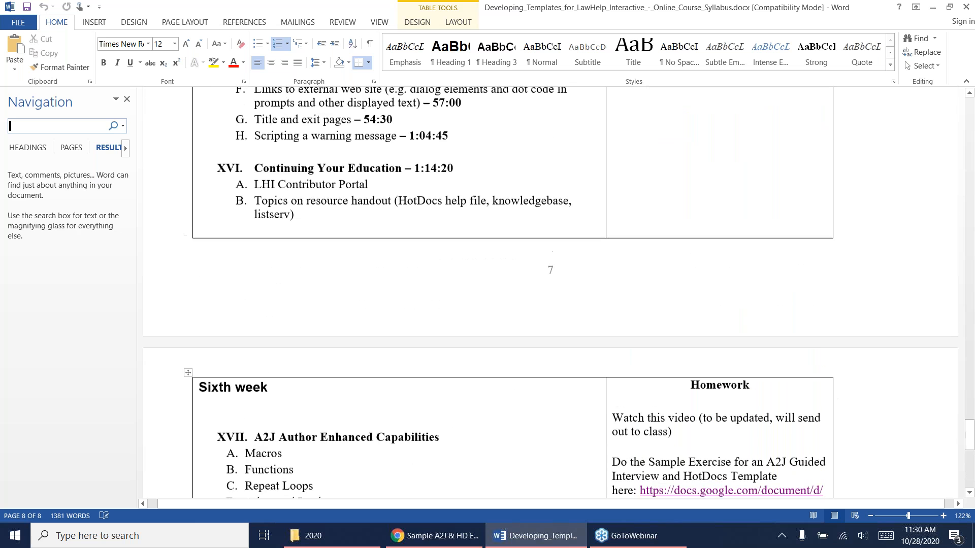
scroll(549, 293, "up", 2)
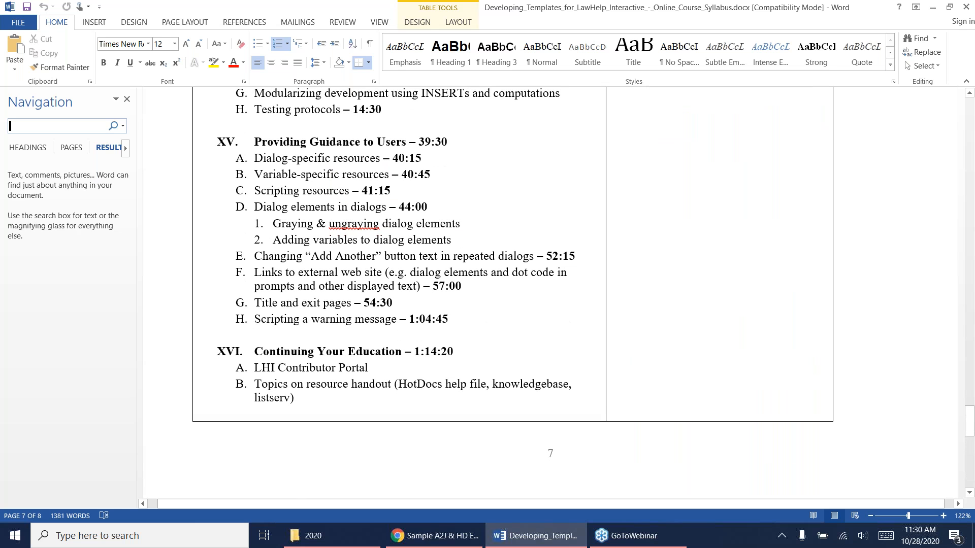
Switch to A2J Author in the browser and view the Mobile Volunteer Lawyers Program interview's variable list
left_click(434, 536)
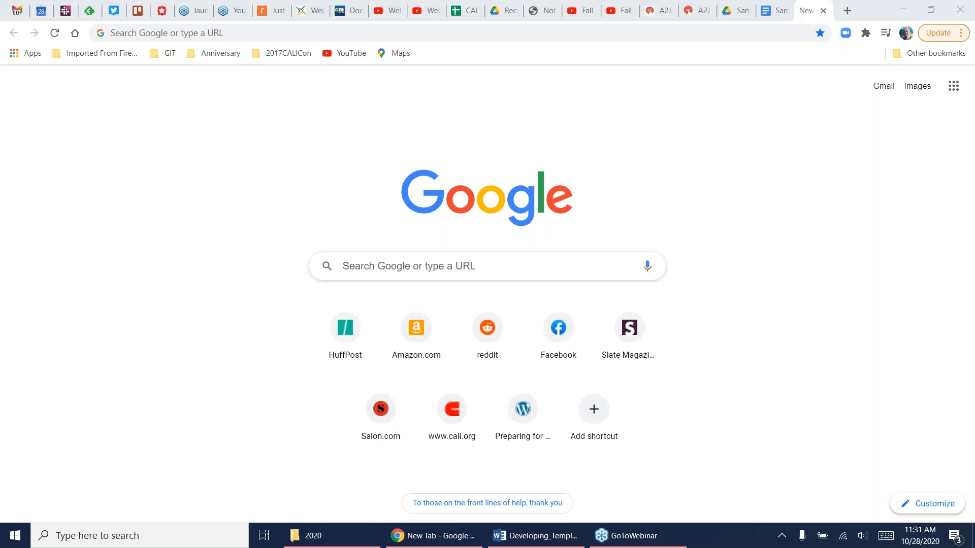
left_click(688, 9)
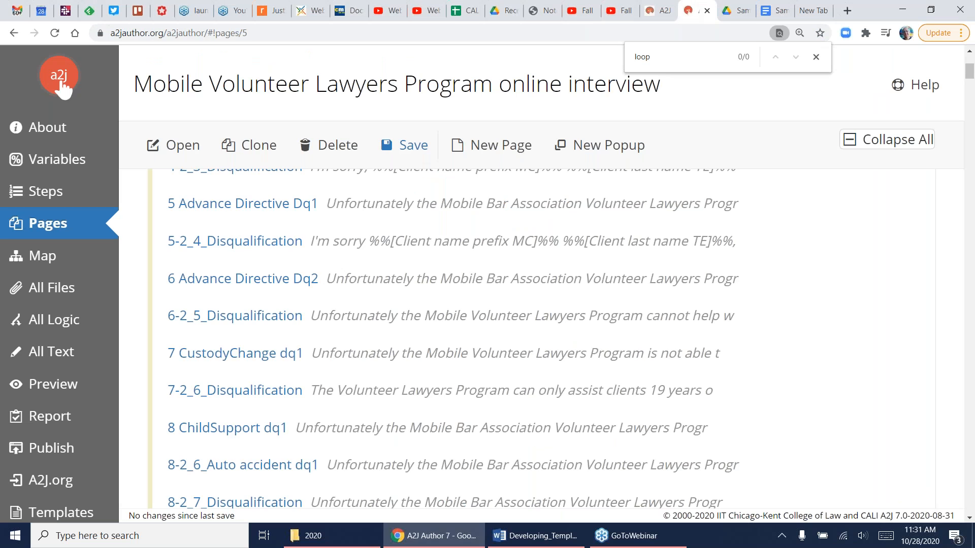
scroll(500, 323, "up", 5)
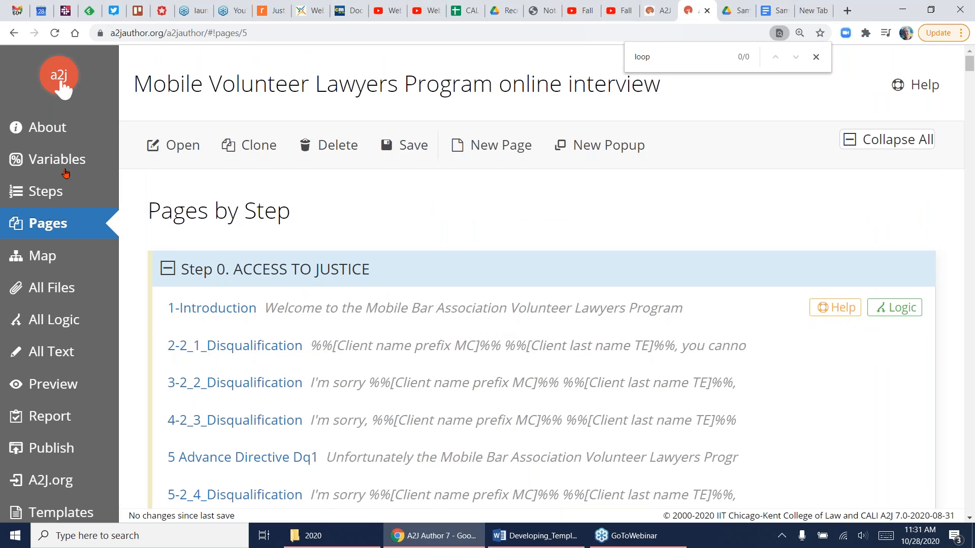
key("ctrl+minus")
key("ctrl+minus")
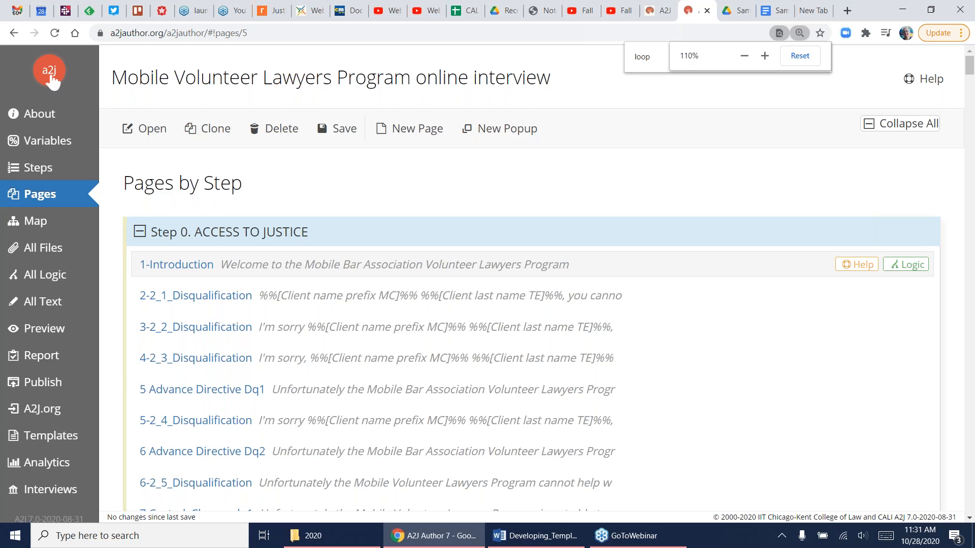
left_click(33, 133)
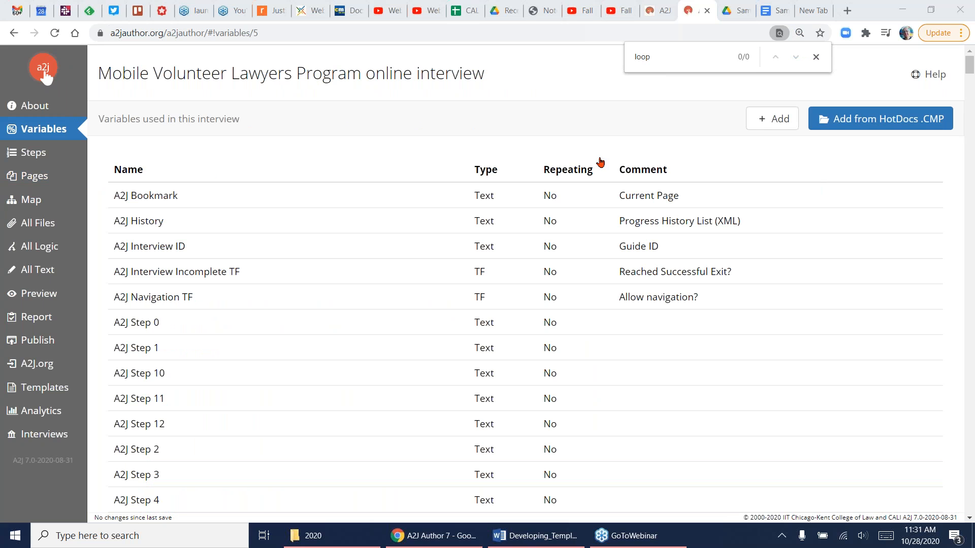
Preview the interview, view its 1-Introduction page in the editor from there, and close the editor
left_click(35, 300)
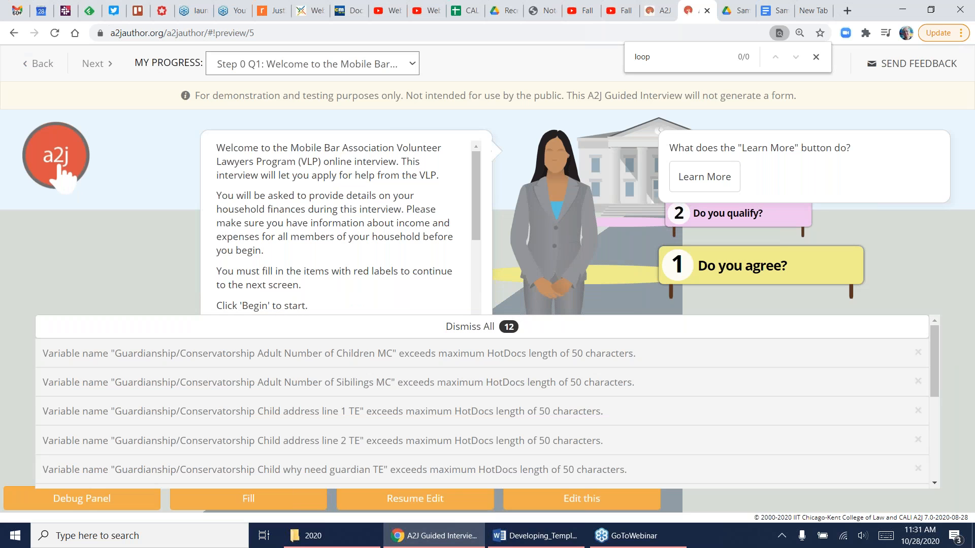
left_click(579, 504)
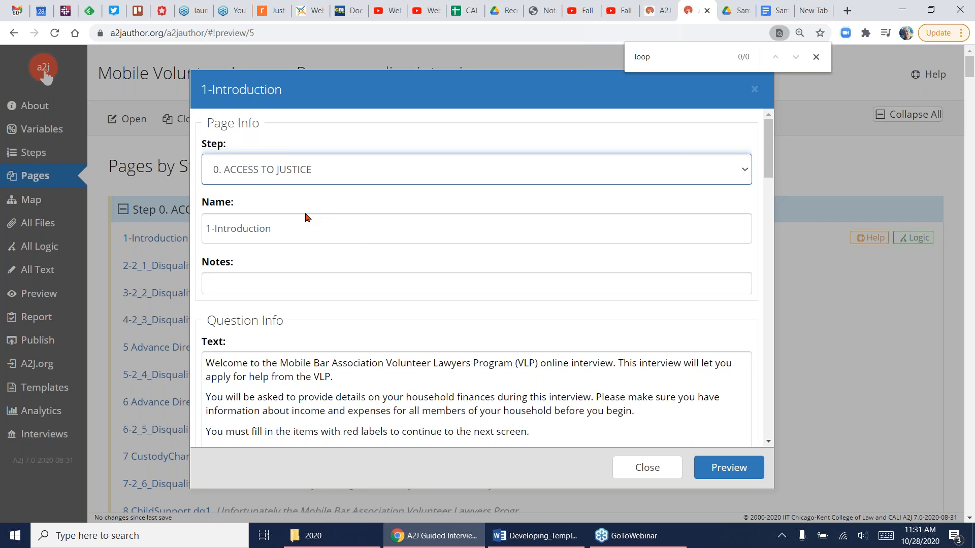
left_click(646, 468)
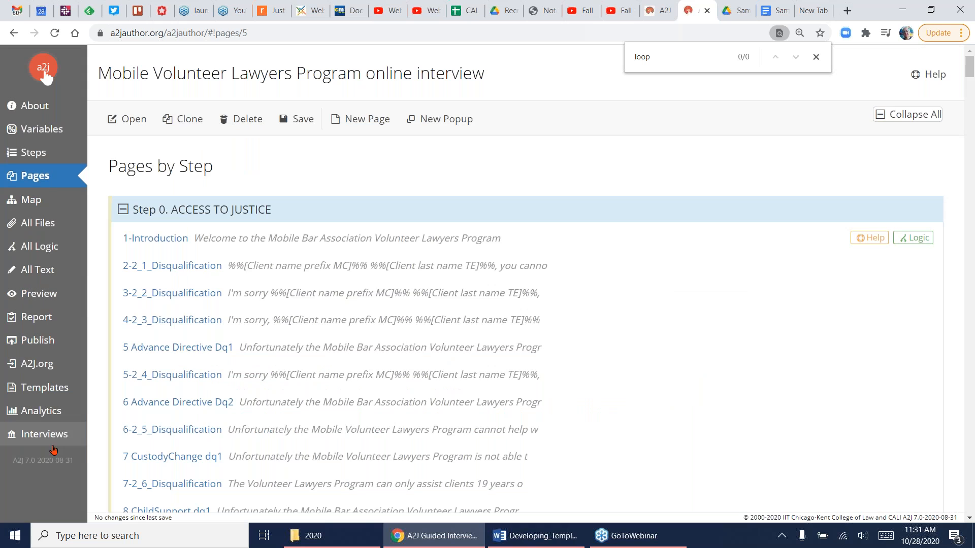
Create a new blank interview and start its preview
left_click(51, 428)
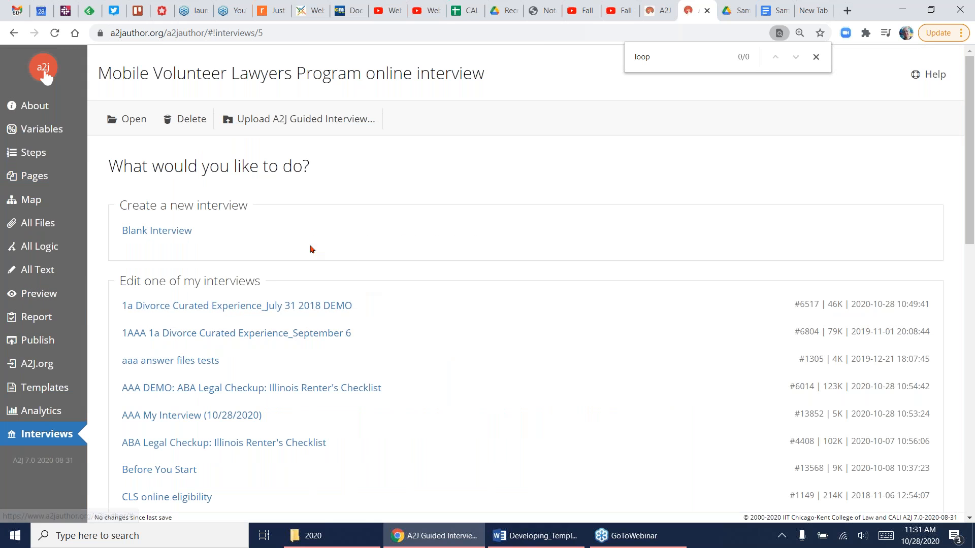
double_click(150, 232)
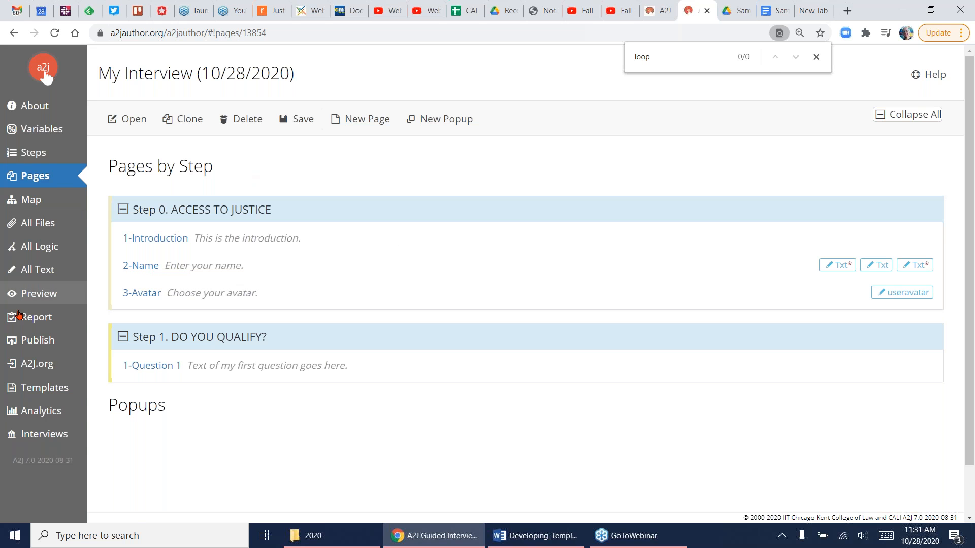
left_click(50, 297)
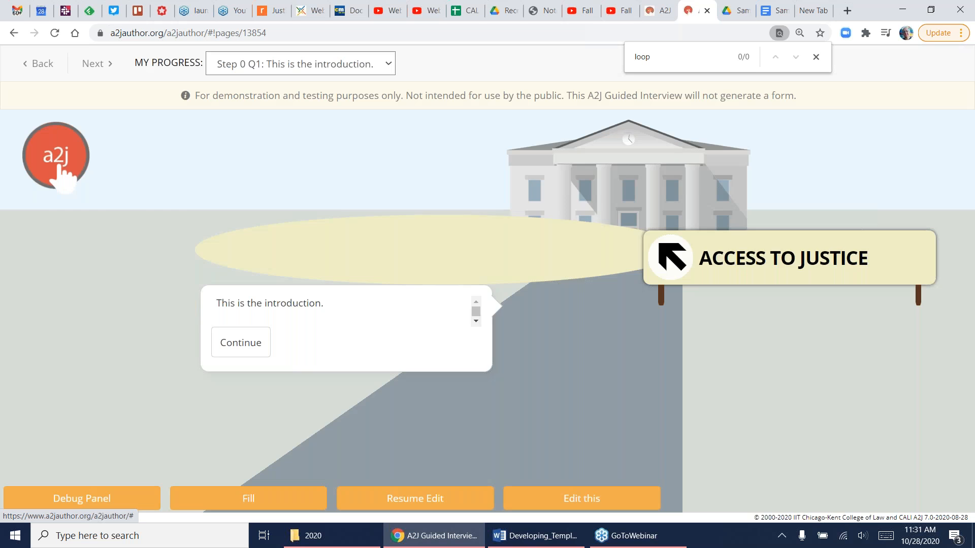
Continue past the introduction and enter asdasd as the first name and asdasdasd as the last name
left_click(226, 194)
left_click(224, 188)
type("asdasd")
left_click(238, 305)
type("asdasdasd")
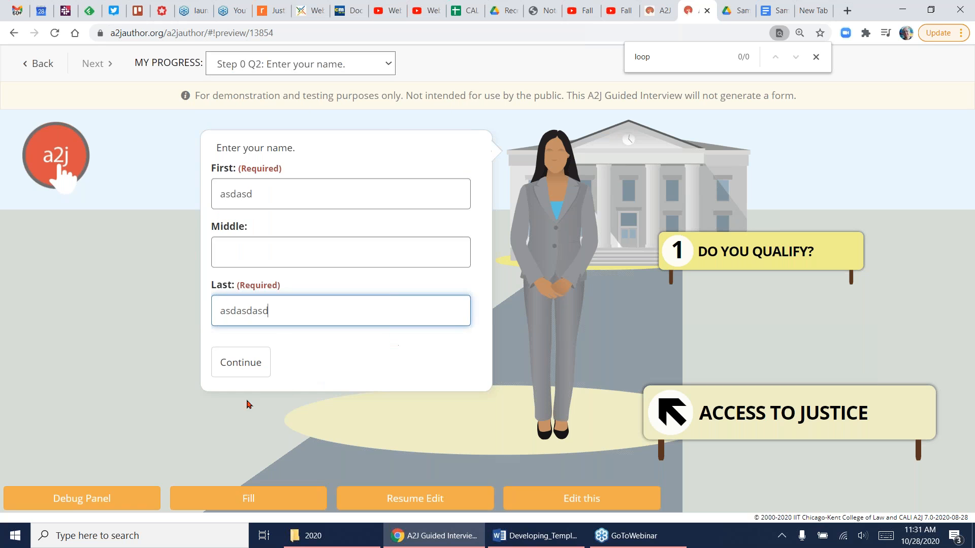
Show the debug panel and view the option to save the answers as answer.anx, then cancel the save
left_click(108, 497)
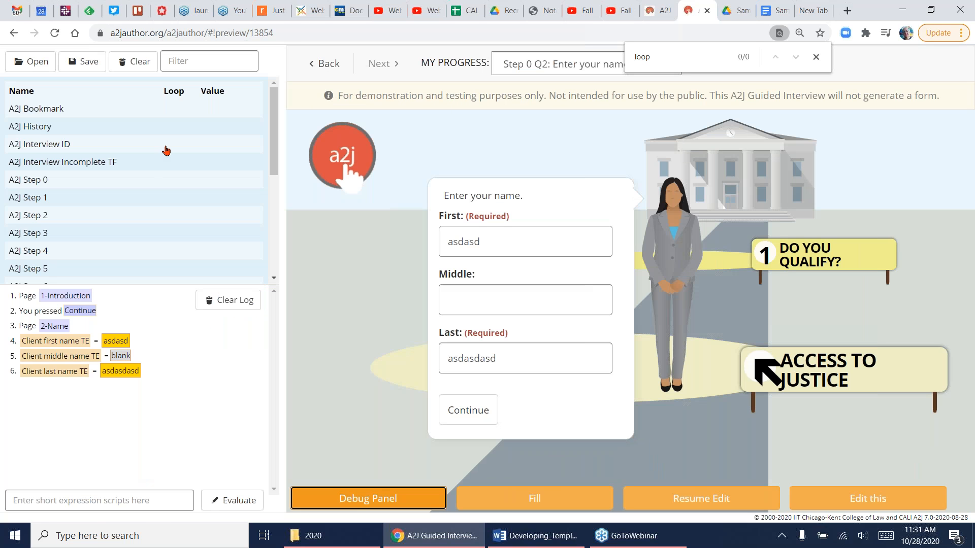
left_click(87, 65)
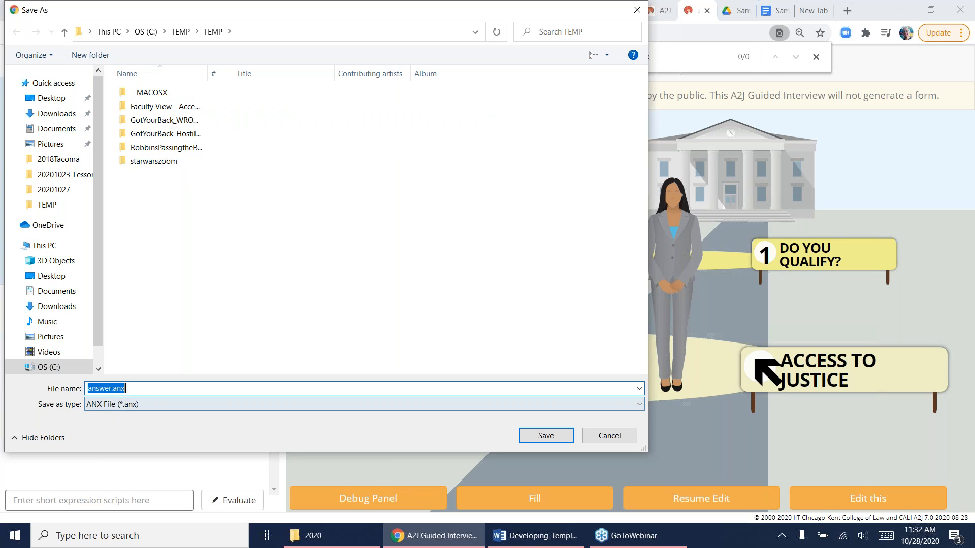
left_click(147, 387)
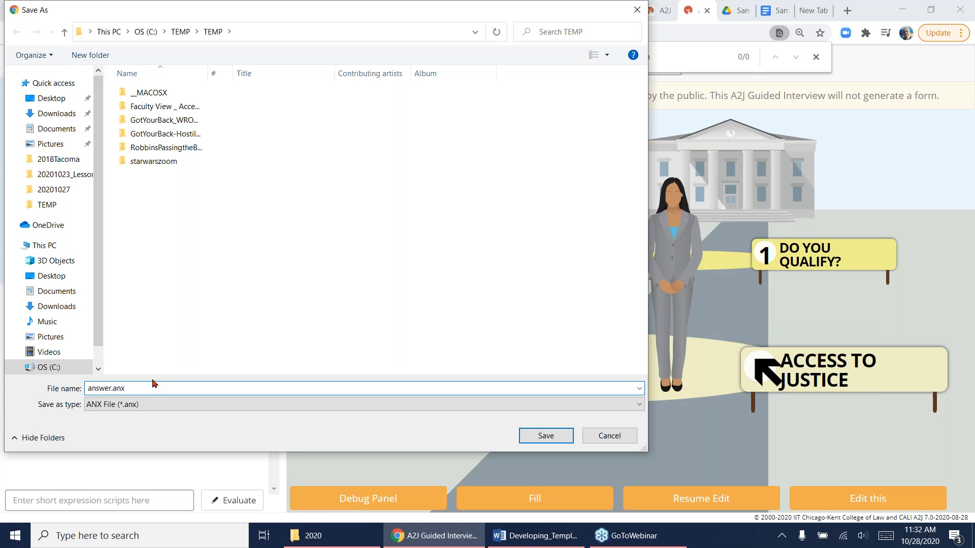
left_click(607, 442)
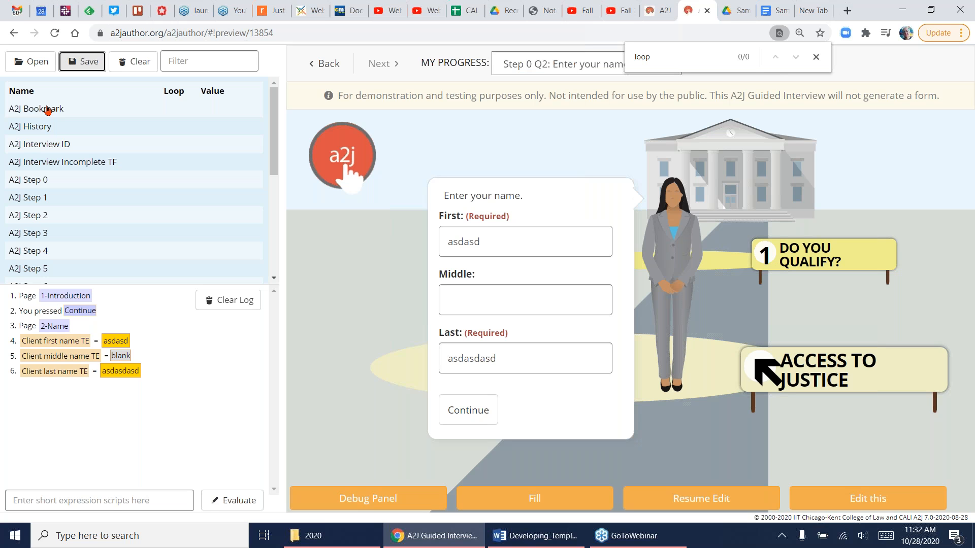
key("ctrl+minus")
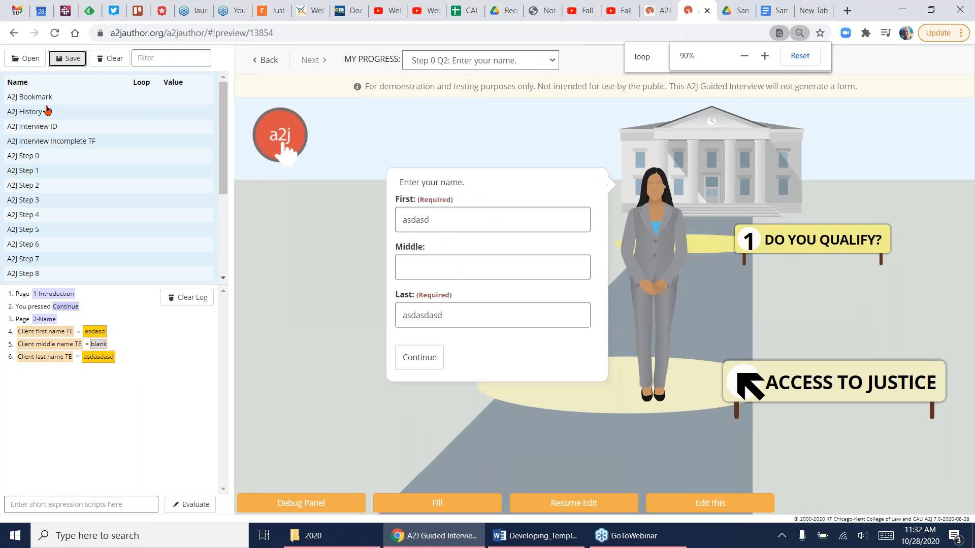